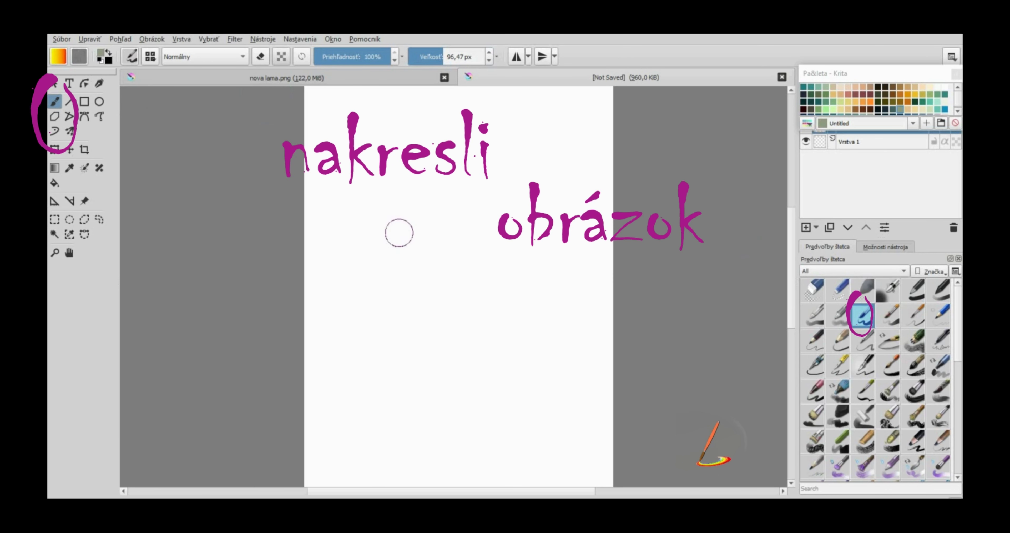
# Sketch the llama's ear, neck, chest, both front legs and the start of the belly line
pyautogui.moveTo(395, 239)
pyautogui.mouseDown()
pyautogui.moveTo(394, 208)
pyautogui.moveTo(406, 238)
pyautogui.moveTo(427, 208)
pyautogui.moveTo(436, 224)
pyautogui.moveTo(429, 239)
pyautogui.mouseUp()
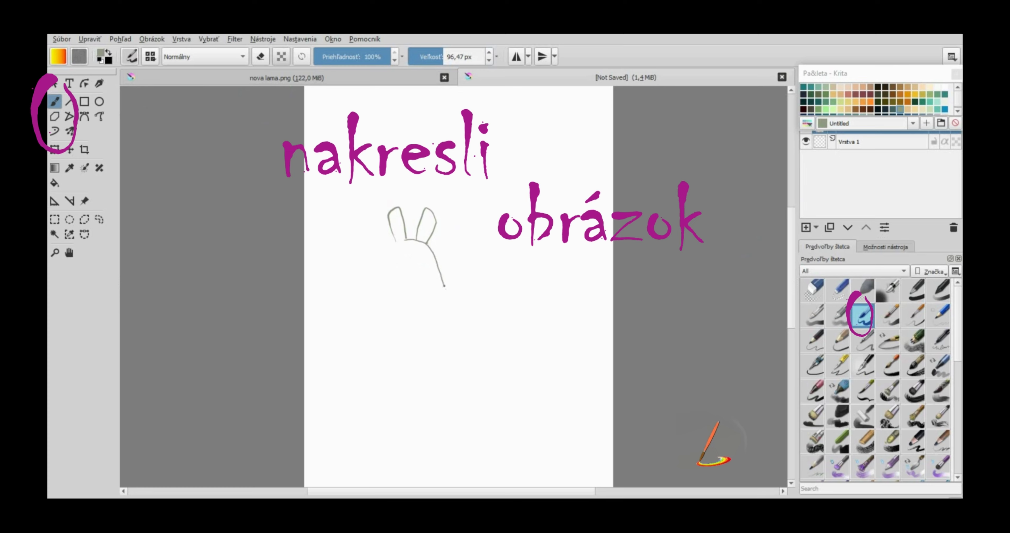
pyautogui.moveTo(444, 286)
pyautogui.mouseDown()
pyautogui.moveTo(450, 301)
pyautogui.moveTo(539, 312)
pyautogui.moveTo(557, 326)
pyautogui.mouseUp()
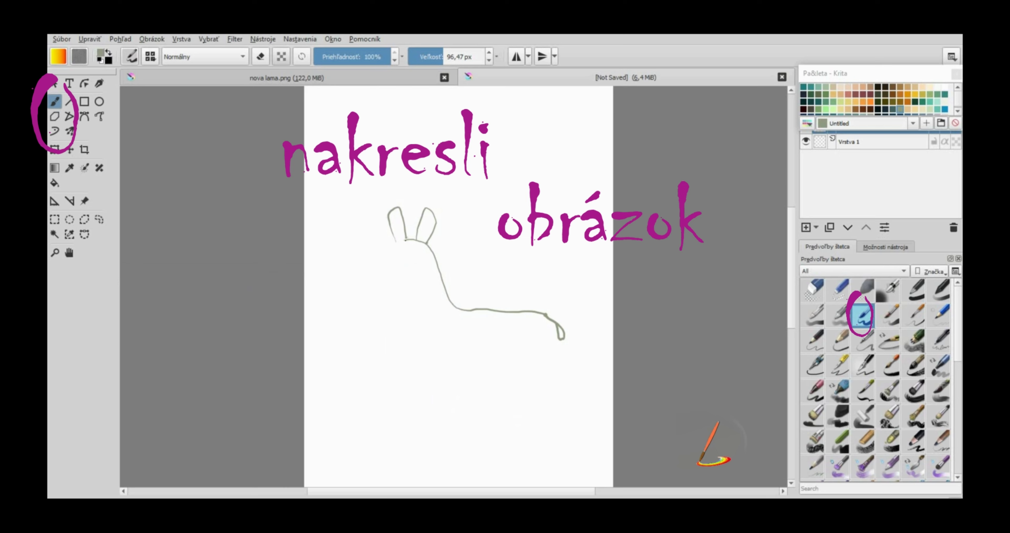
pyautogui.moveTo(397, 251)
pyautogui.mouseDown()
pyautogui.moveTo(382, 316)
pyautogui.moveTo(406, 369)
pyautogui.moveTo(431, 381)
pyautogui.mouseUp()
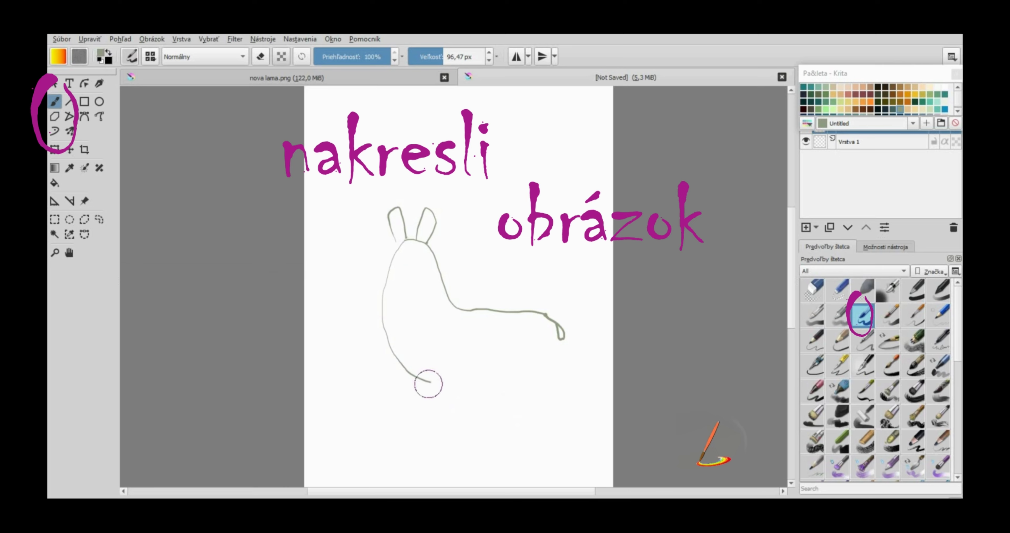
pyautogui.moveTo(432, 384)
pyautogui.mouseDown()
pyautogui.moveTo(442, 438)
pyautogui.moveTo(460, 389)
pyautogui.mouseUp()
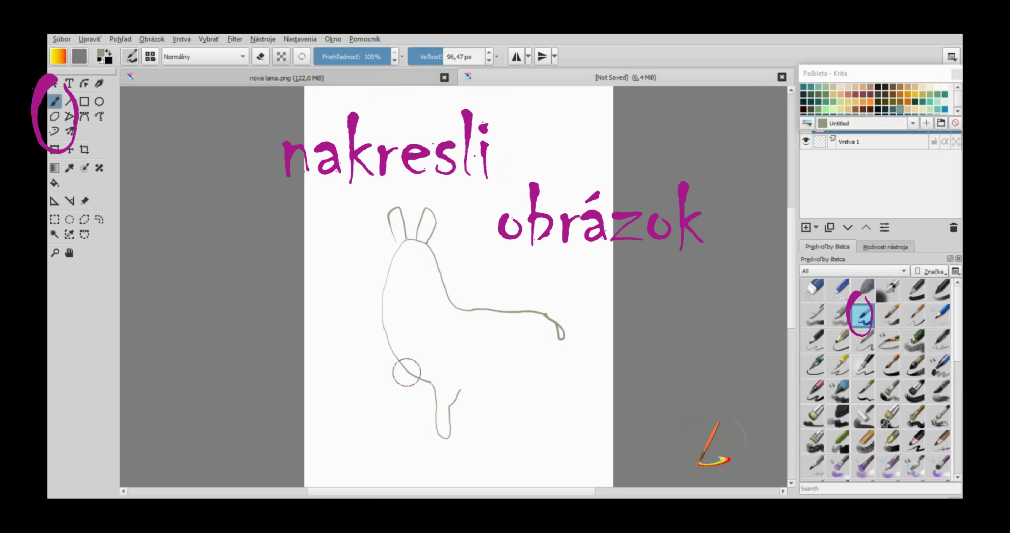
pyautogui.moveTo(407, 372)
pyautogui.mouseDown()
pyautogui.moveTo(415, 433)
pyautogui.moveTo(431, 391)
pyautogui.mouseUp()
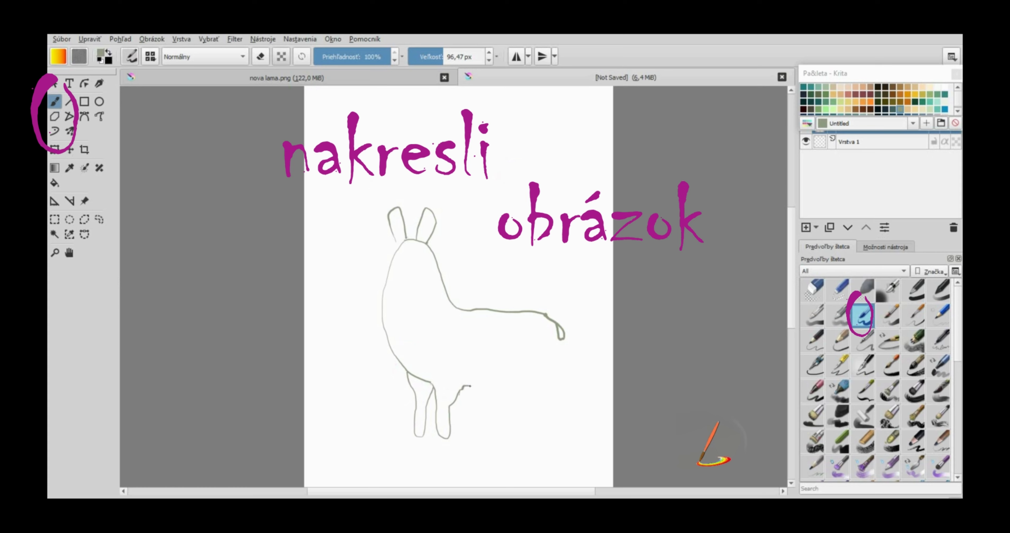
pyautogui.moveTo(470, 386)
pyautogui.mouseDown()
pyautogui.moveTo(488, 387)
pyautogui.moveTo(522, 431)
pyautogui.moveTo(525, 399)
pyautogui.mouseUp()
# Close the outline with the rump and hind leg, undoing a stray belly stroke, and add Vrstva 2
pyautogui.moveTo(513, 393); pyautogui.dragTo(522, 391)
pyautogui.click(89, 38)
pyautogui.click(101, 54)
pyautogui.moveTo(510, 383)
pyautogui.mouseDown()
pyautogui.moveTo(533, 393)
pyautogui.moveTo(551, 432)
pyautogui.moveTo(547, 387)
pyautogui.moveTo(560, 346)
pyautogui.mouseUp()
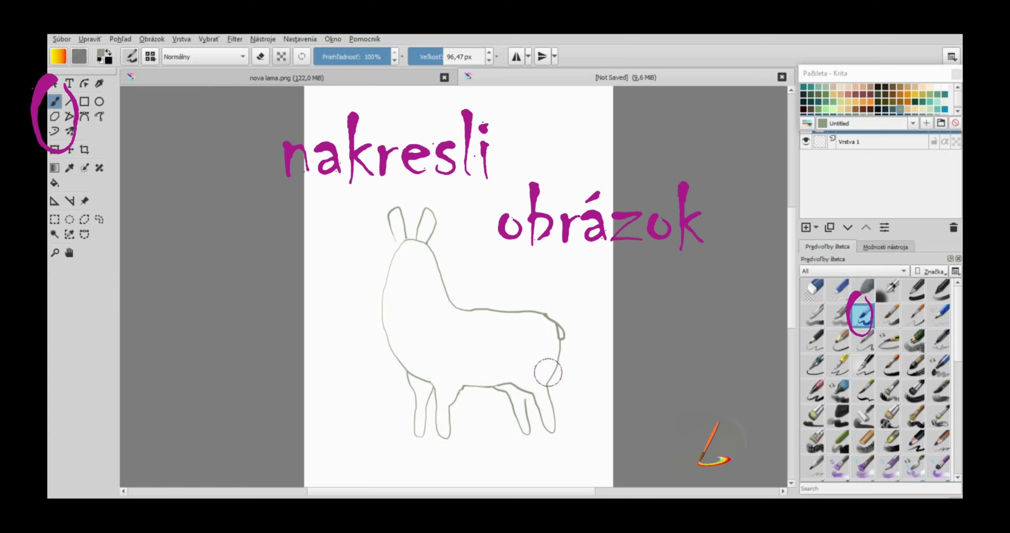
pyautogui.moveTo(525, 411); pyautogui.dragTo(526, 391)
pyautogui.click(806, 227)
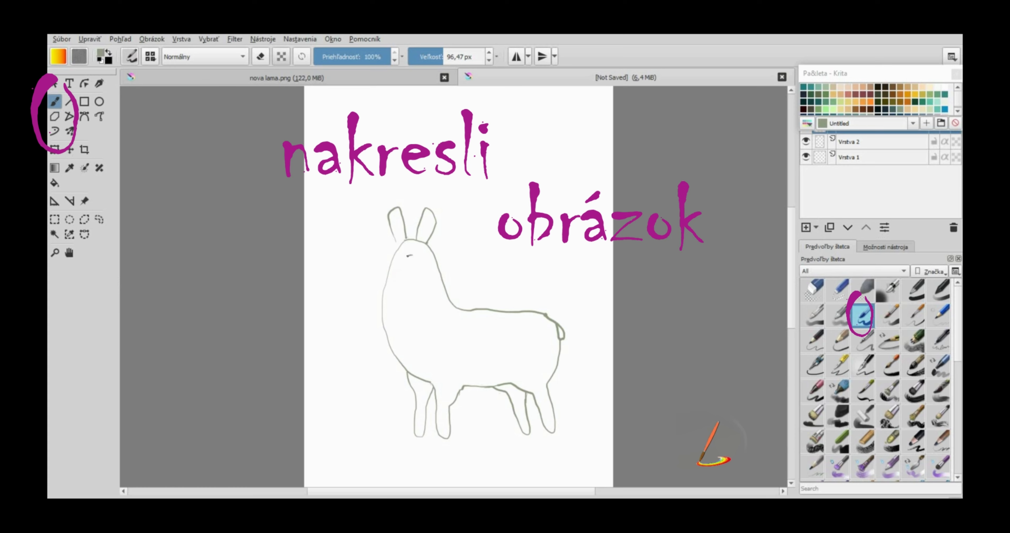
# Draw a black eye, nostril and smiling mouth, plus a beige line inside the right ear
pyautogui.moveTo(411, 255)
pyautogui.mouseDown()
pyautogui.moveTo(399, 264)
pyautogui.moveTo(415, 253)
pyautogui.mouseUp()
pyautogui.click(878, 87)
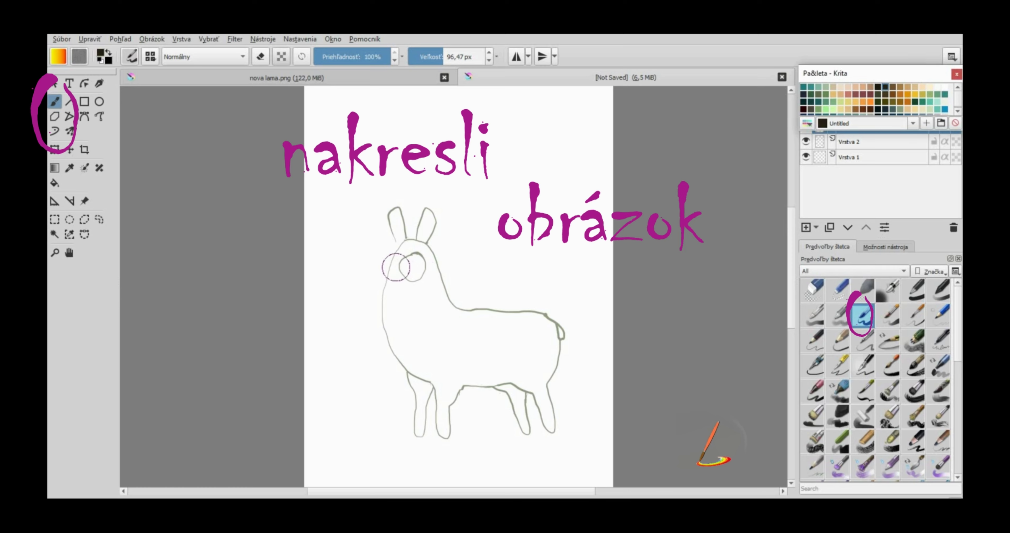
pyautogui.click(397, 256)
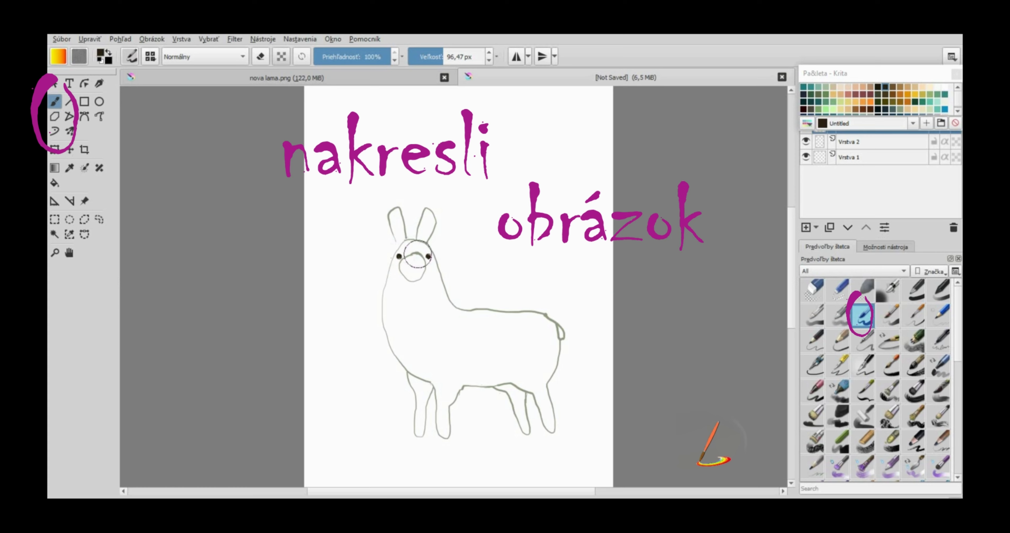
pyautogui.click(411, 262)
pyautogui.moveTo(412, 268); pyautogui.dragTo(406, 269)
pyautogui.click(833, 86)
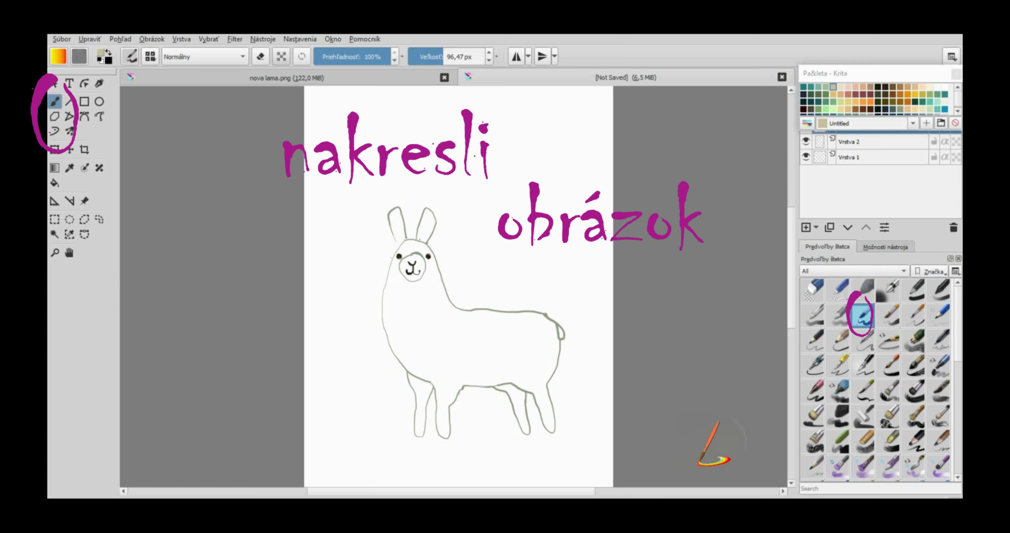
pyautogui.moveTo(420, 236); pyautogui.dragTo(423, 226)
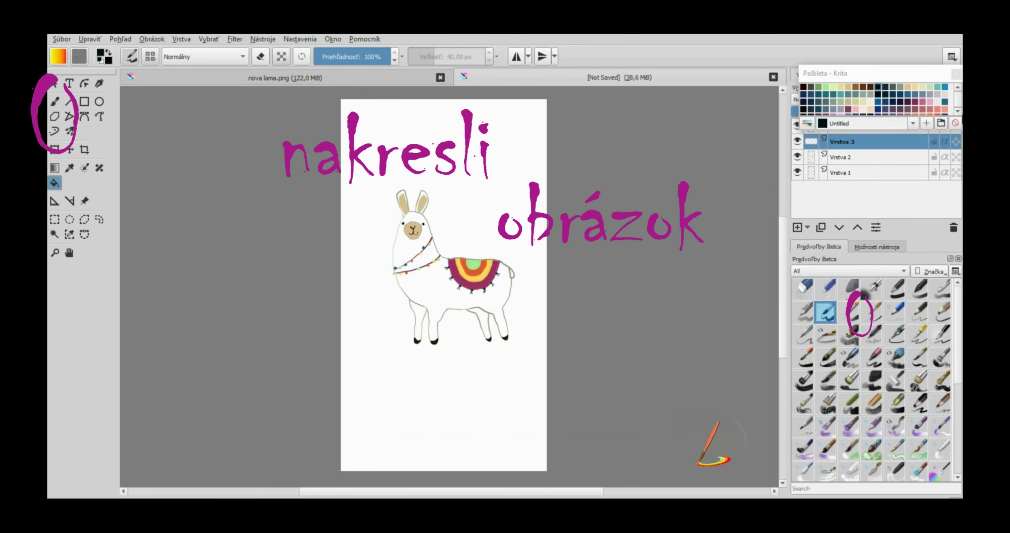
# Pick a light cream colour from the palette and switch to selecting areas by colour
pyautogui.click(873, 112)
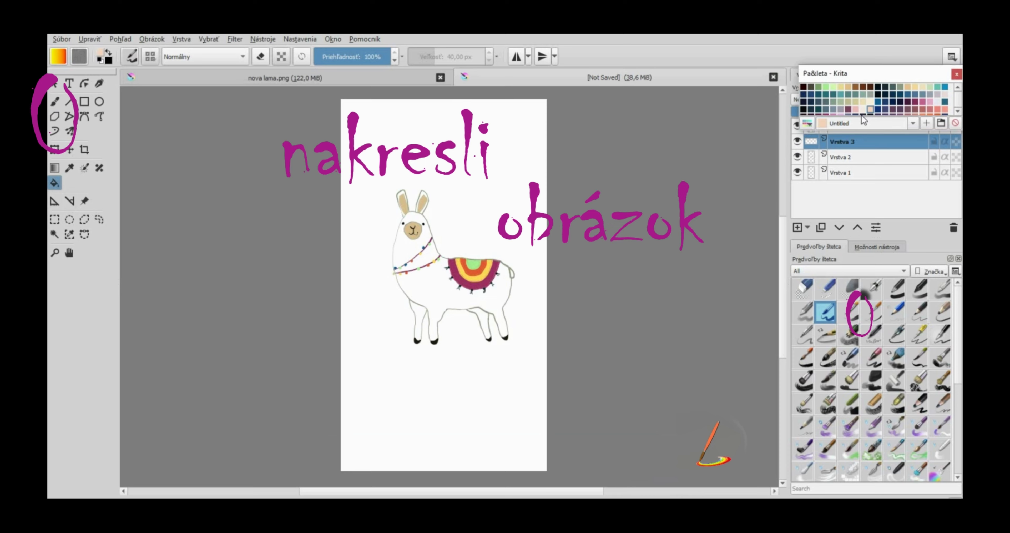
pyautogui.scroll(3, 873, 111)
pyautogui.click(54, 234)
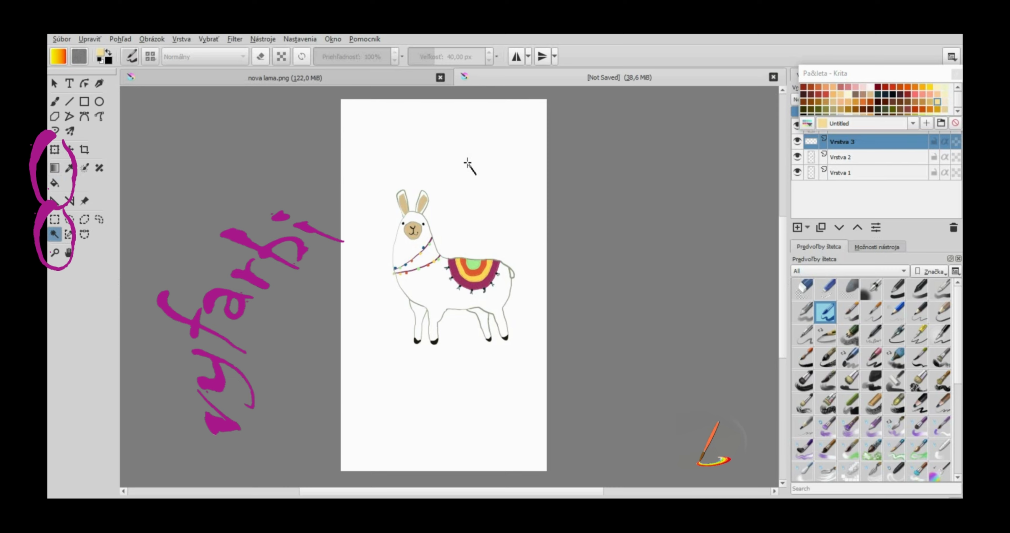
# Select the empty page around the llama, fill it salmon pink, and clear the selection
pyautogui.click(476, 169)
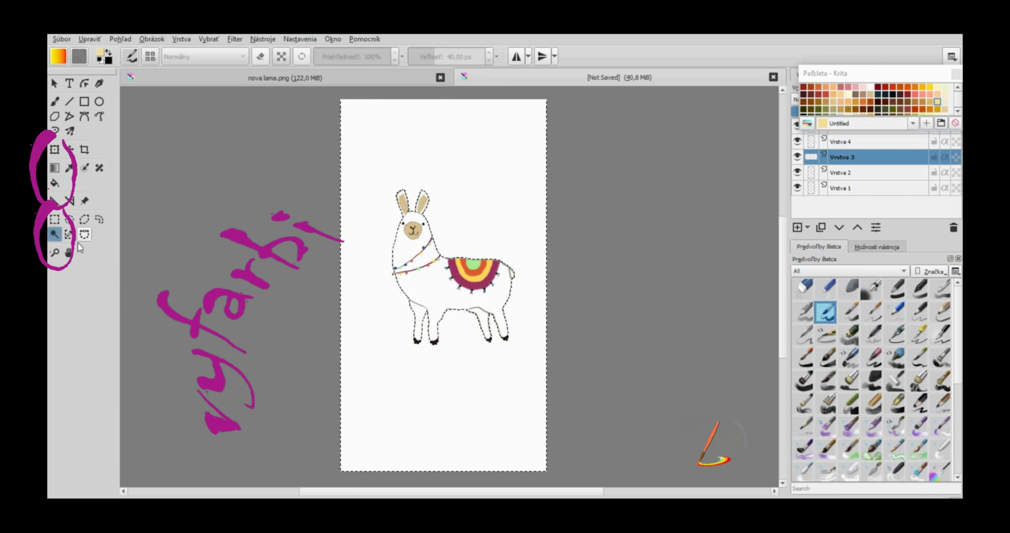
pyautogui.click(57, 183)
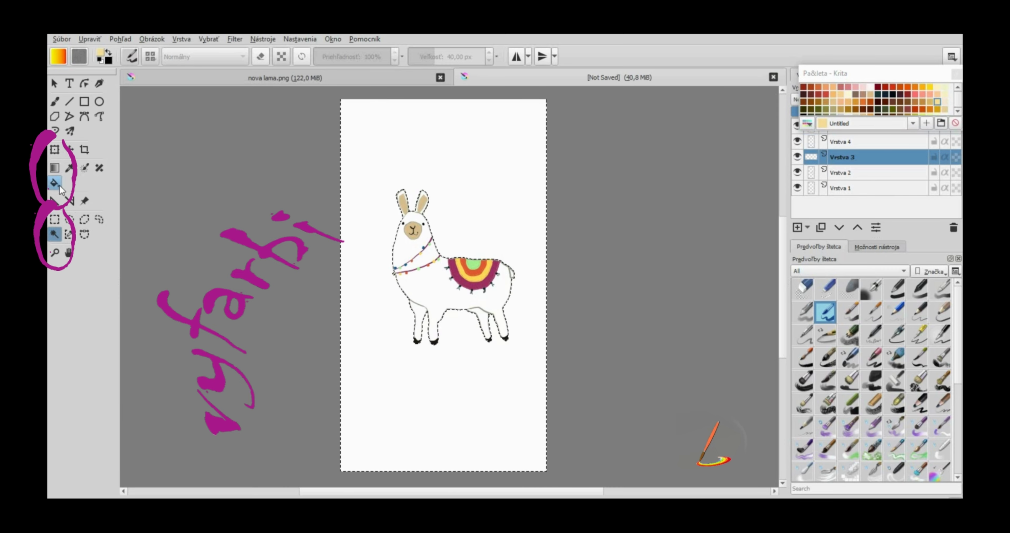
pyautogui.click(506, 164)
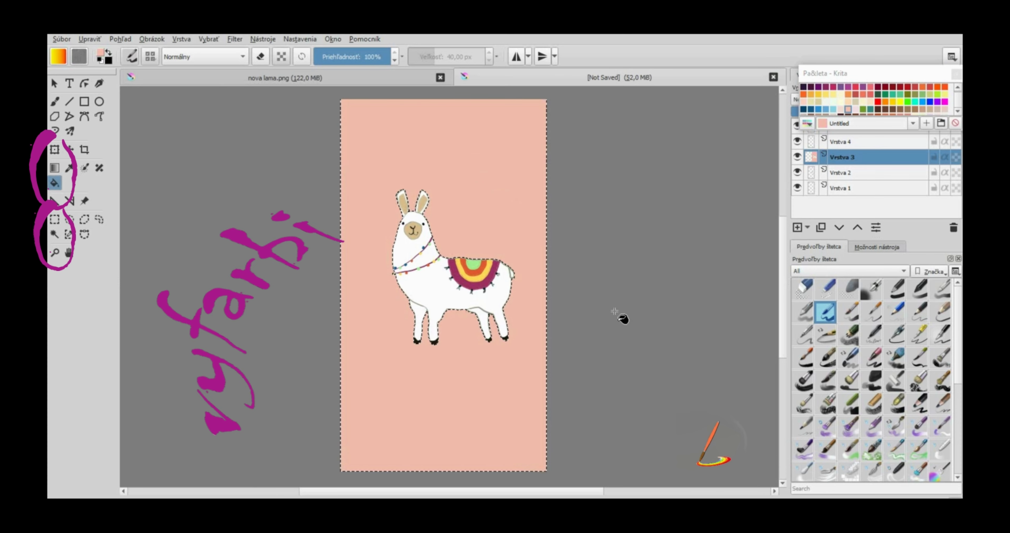
pyautogui.hotkey('ctrl', 'z')
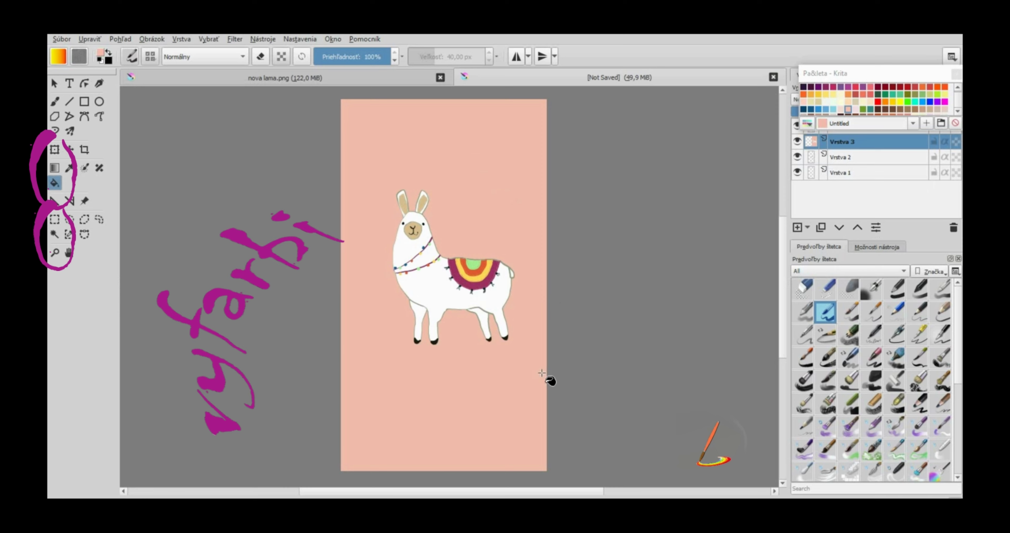
pyautogui.hotkey('ctrl', 'shift', 'z')
# Draw a text box near the bottom of the page and delete its placeholder text
pyautogui.press('t')
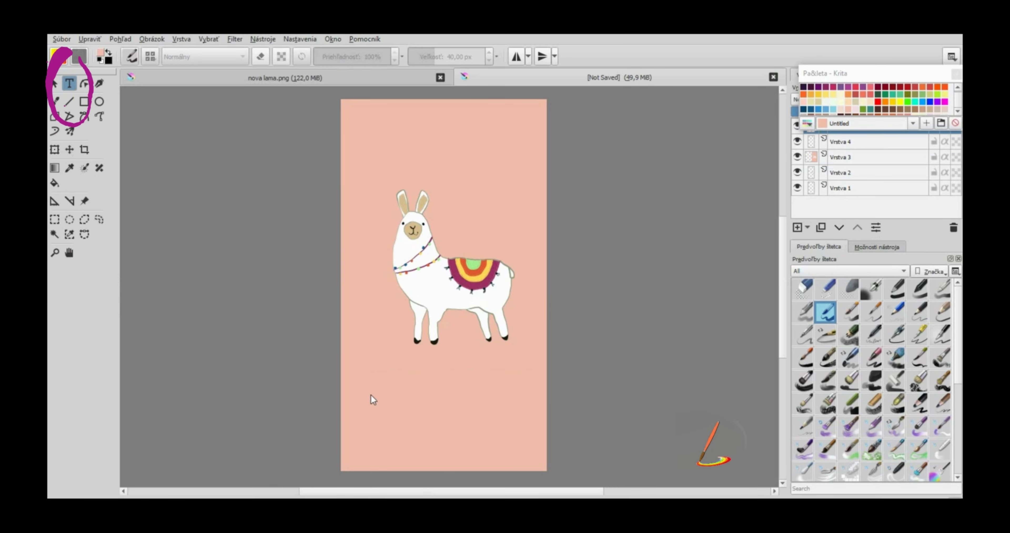
pyautogui.moveTo(370, 400); pyautogui.dragTo(518, 456)
pyautogui.moveTo(518, 456); pyautogui.dragTo(514, 456)
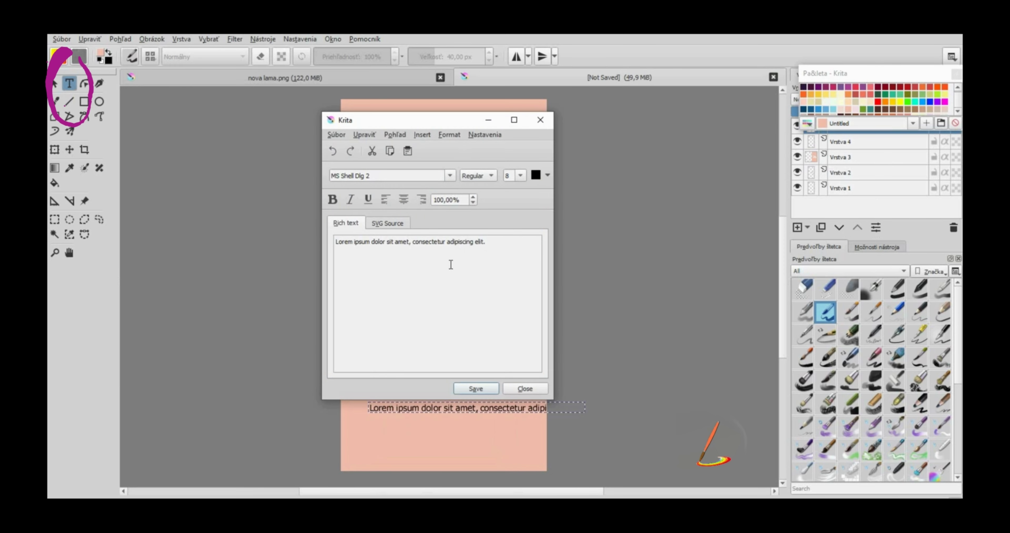
pyautogui.moveTo(486, 243); pyautogui.dragTo(337, 242)
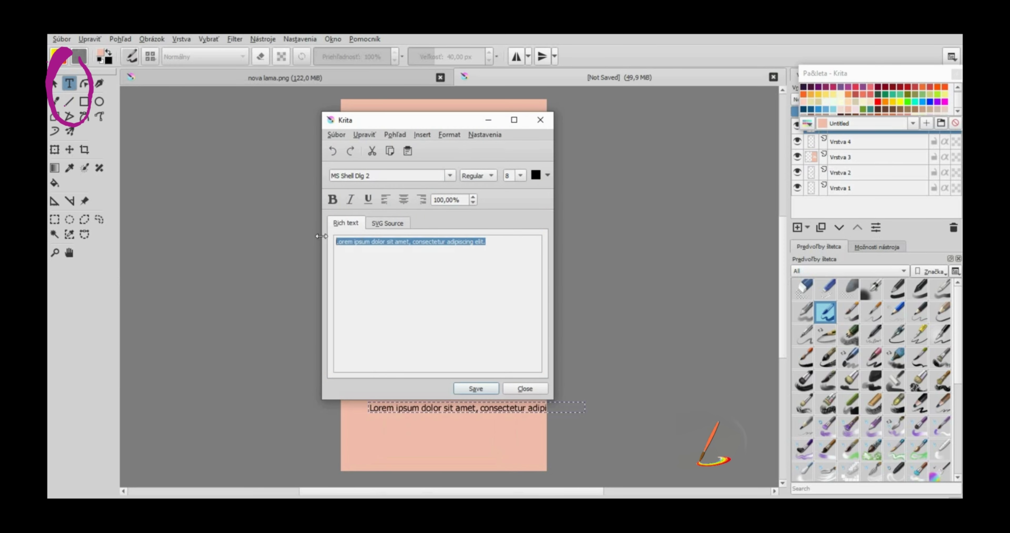
pyautogui.press('Delete')
pyautogui.write('I love you')
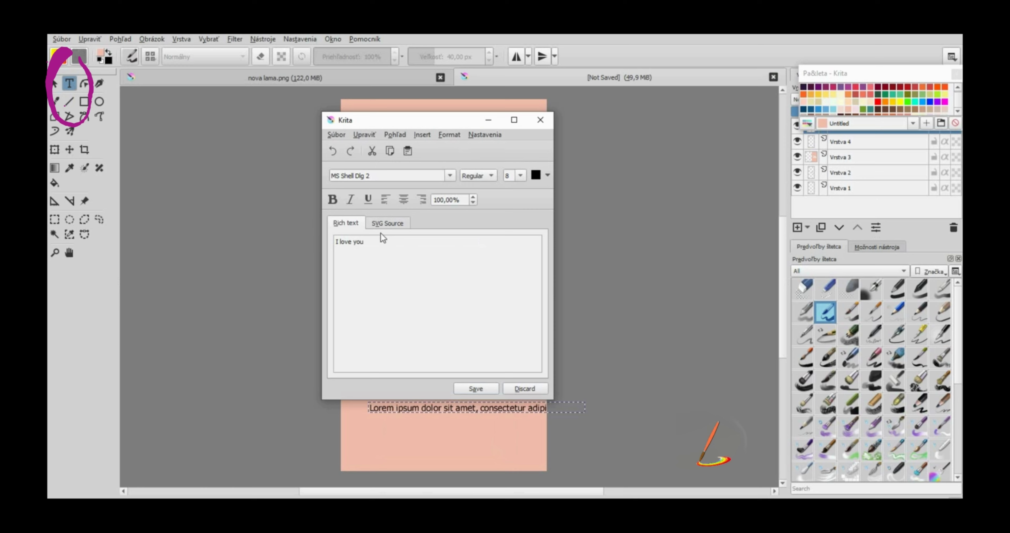
# Set the 'I love you' text to the Gigi script font
pyautogui.moveTo(377, 241); pyautogui.dragTo(328, 241)
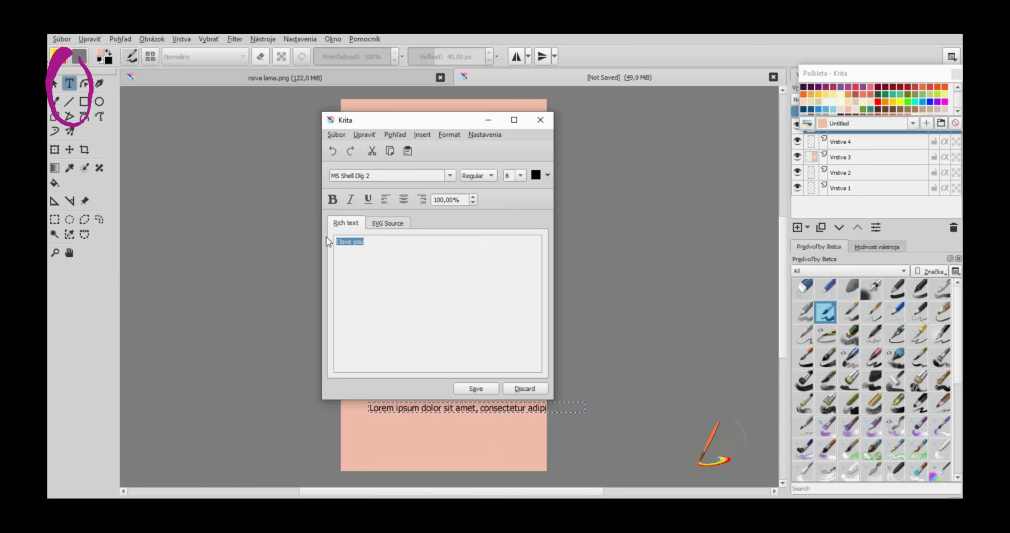
pyautogui.click(450, 176)
pyautogui.scroll(-5, 447, 235)
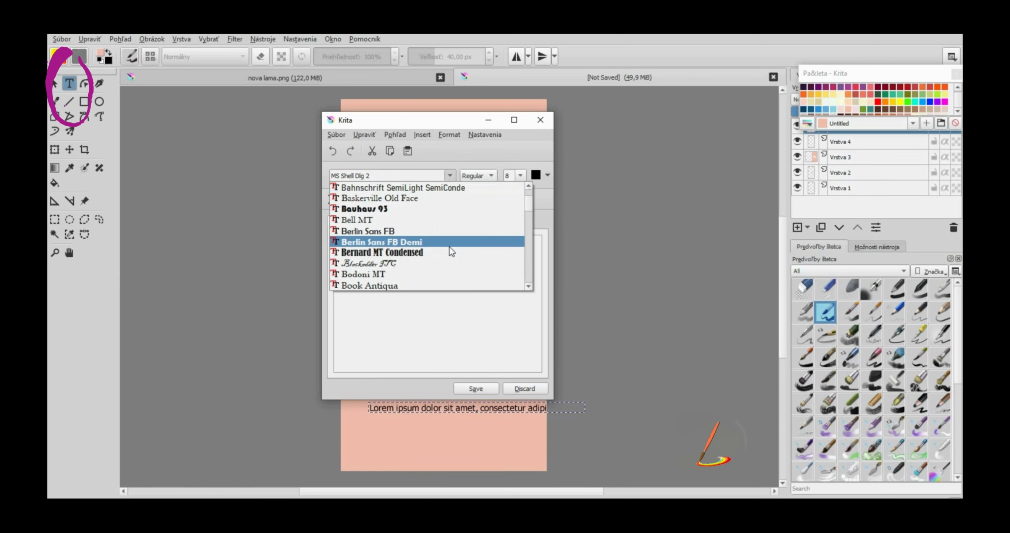
pyautogui.scroll(-1, 449, 247)
pyautogui.scroll(-3, 449, 246)
pyautogui.scroll(-2, 449, 247)
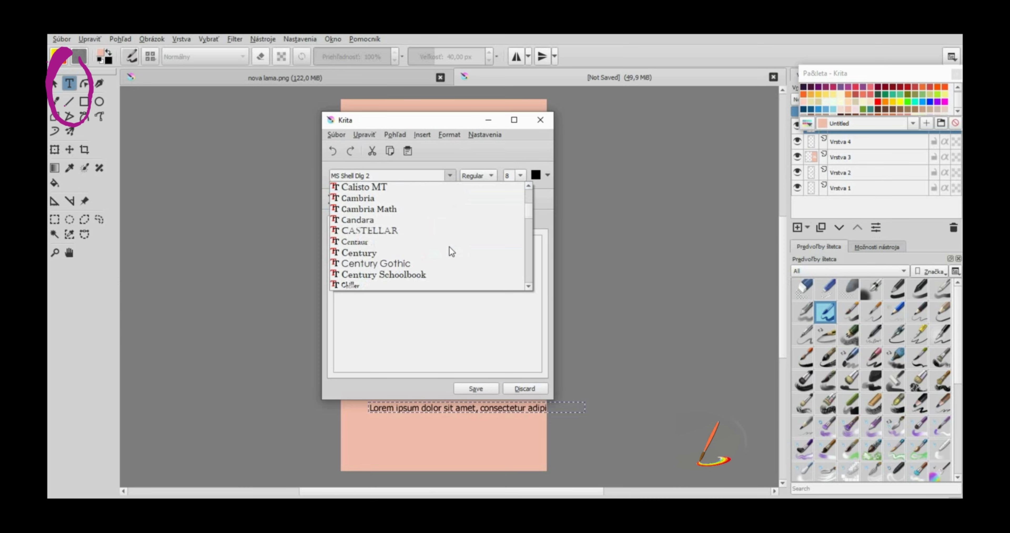
pyautogui.scroll(-2, 448, 247)
pyautogui.scroll(-3, 449, 247)
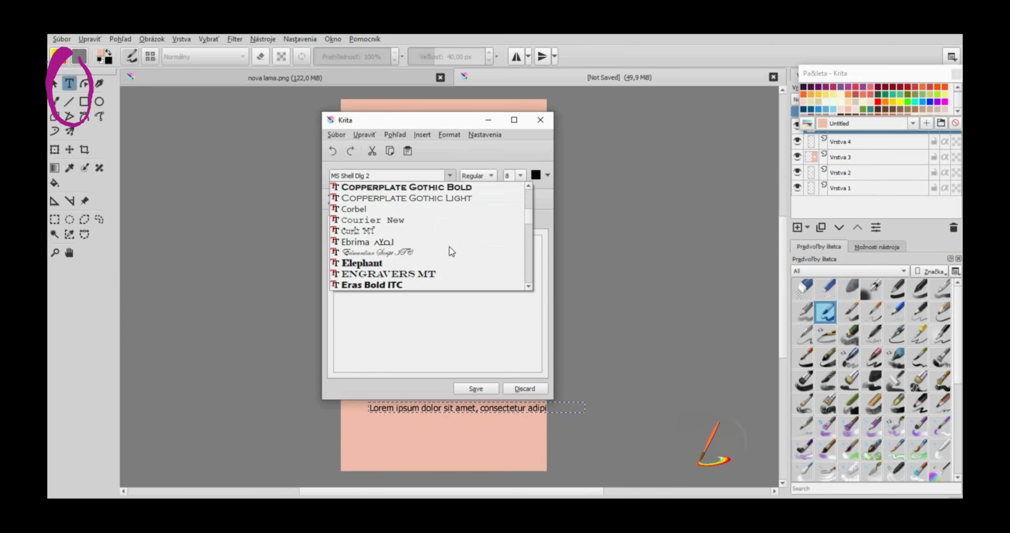
pyautogui.scroll(-2, 406, 247)
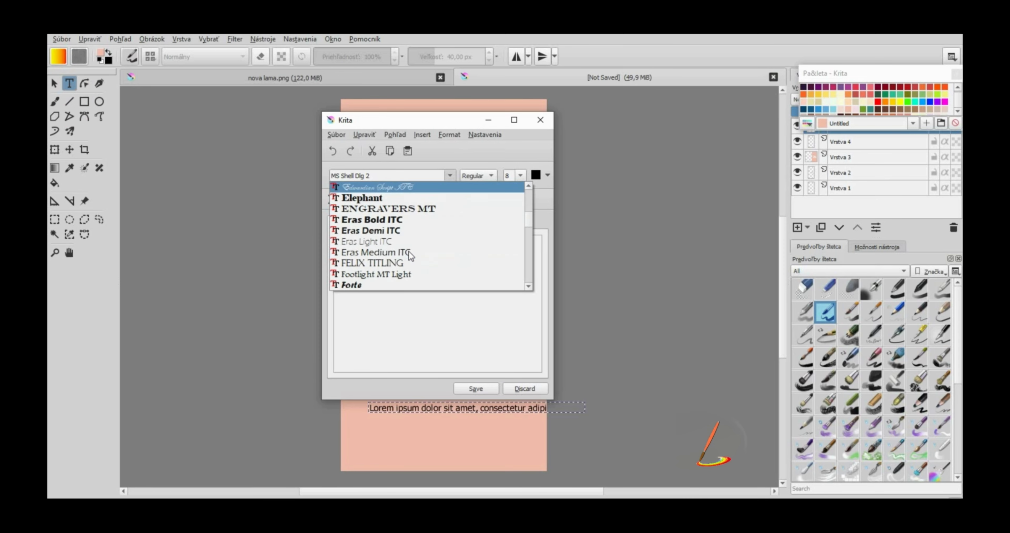
pyautogui.scroll(-3, 420, 246)
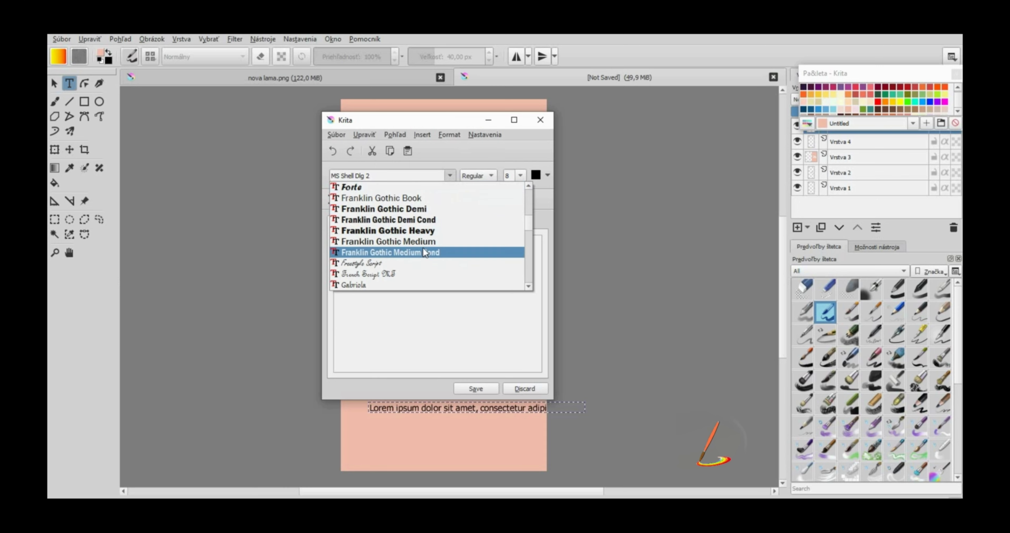
pyautogui.scroll(-1, 423, 247)
pyautogui.scroll(-2, 425, 250)
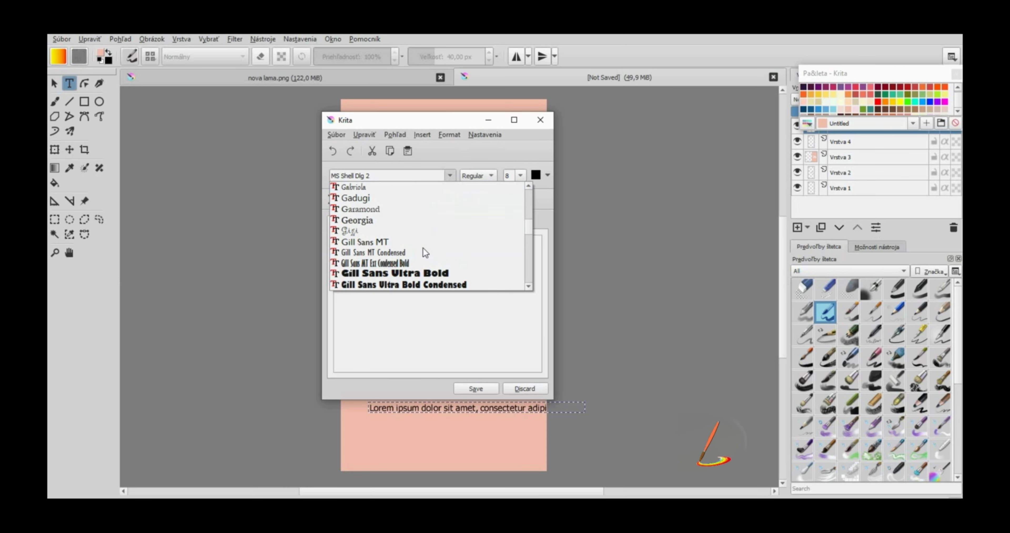
pyautogui.click(378, 231)
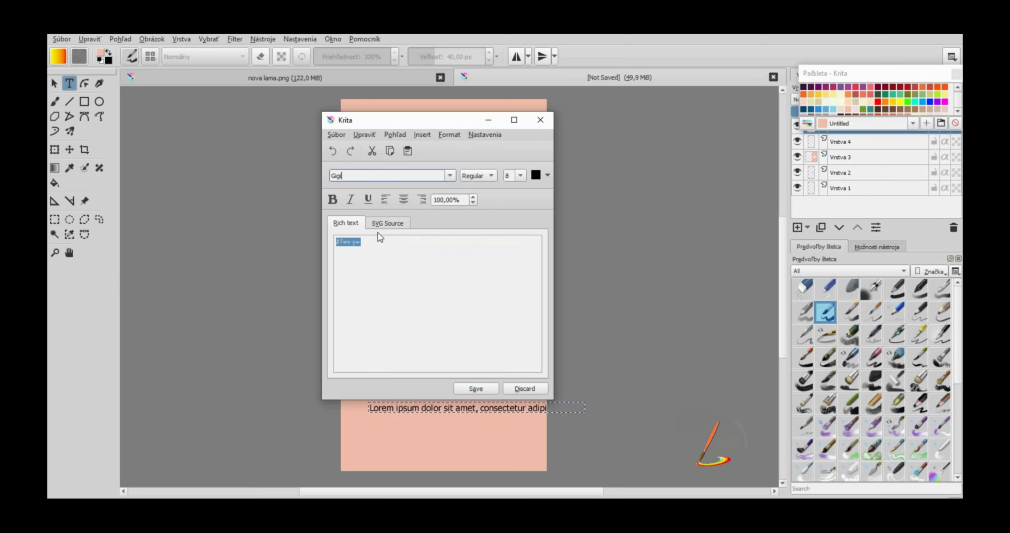
# Make the text size 36 and colour it red
pyautogui.click(520, 177)
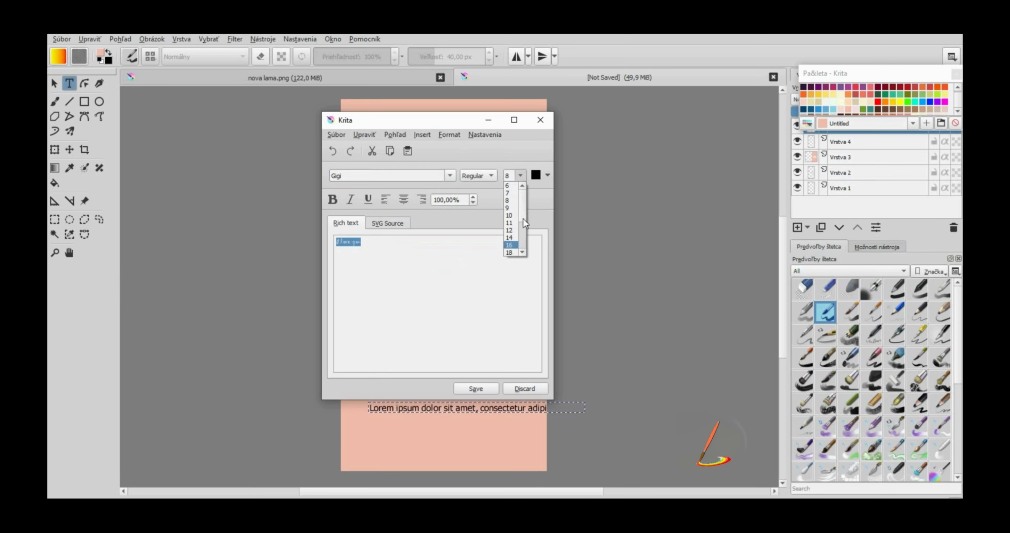
pyautogui.scroll(-3, 525, 227)
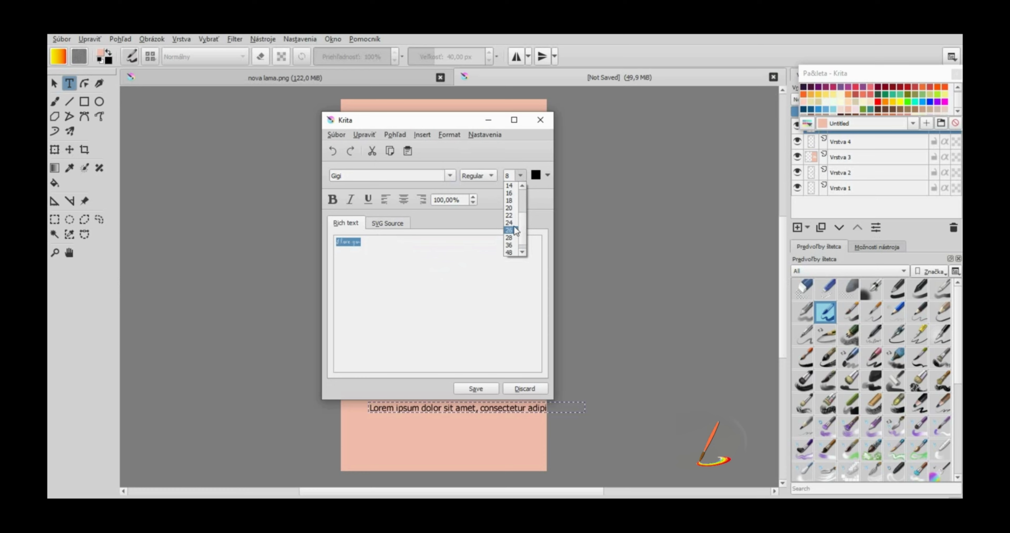
pyautogui.click(510, 245)
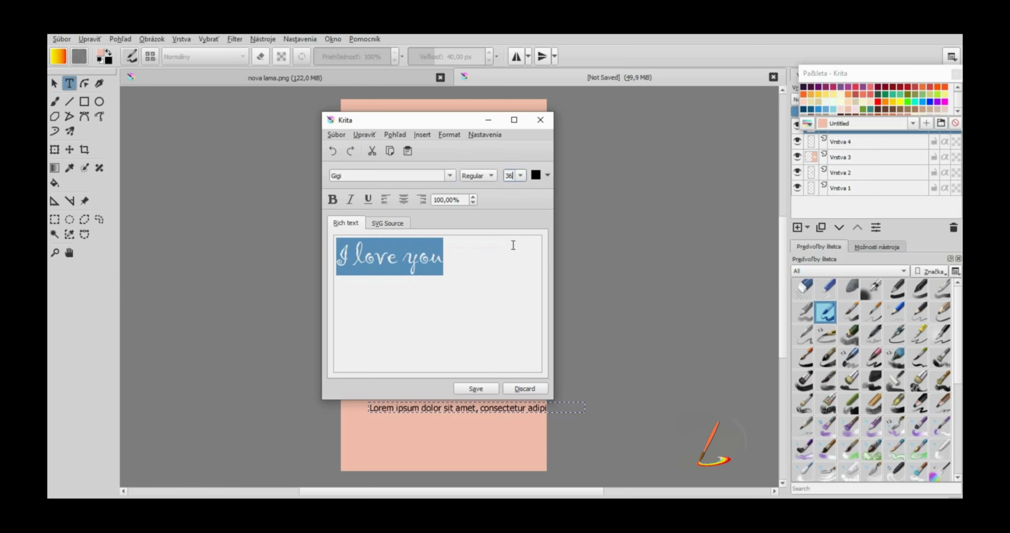
pyautogui.click(547, 176)
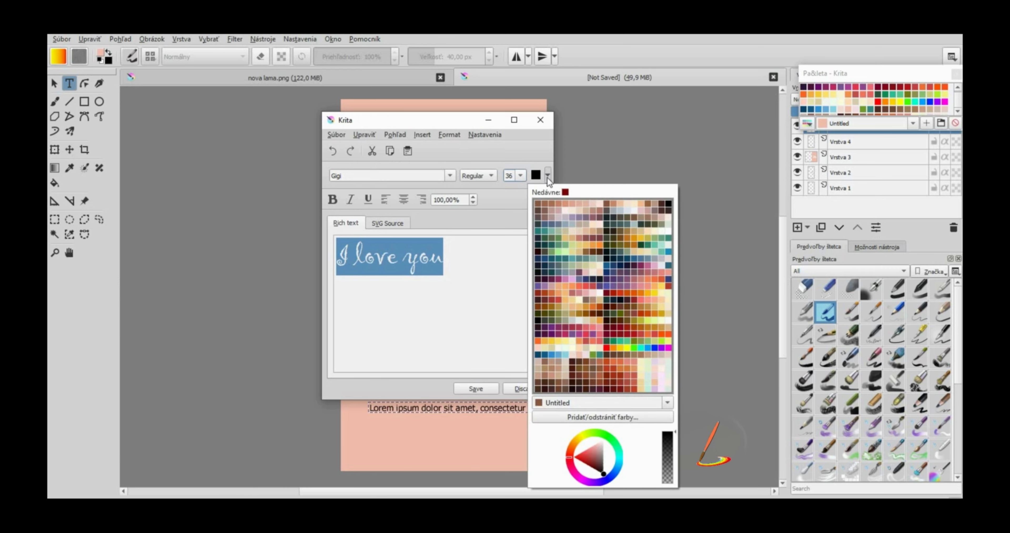
pyautogui.click(606, 347)
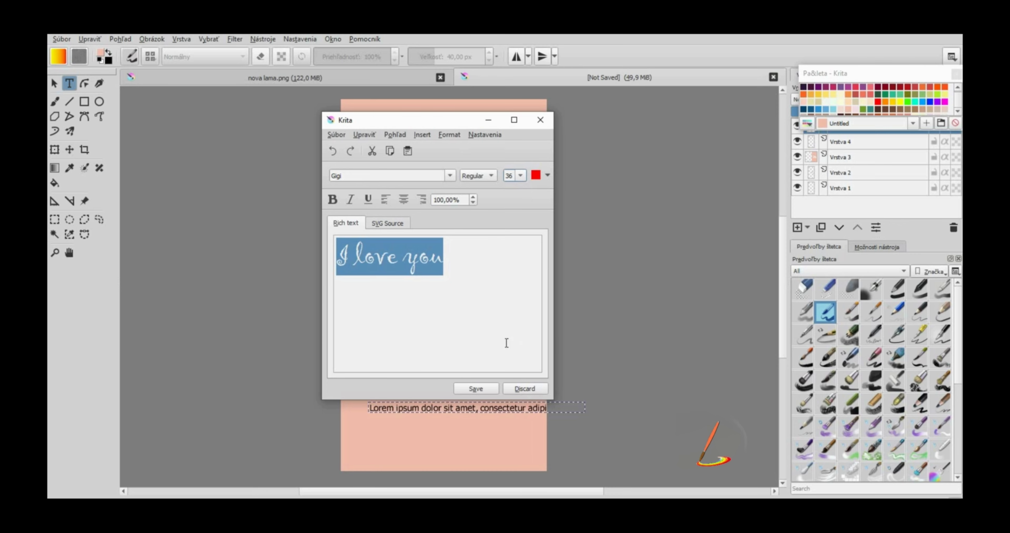
# Apply the red 'I love you' text below the llama and close the text editor
pyautogui.moveTo(450, 121); pyautogui.dragTo(264, 100)
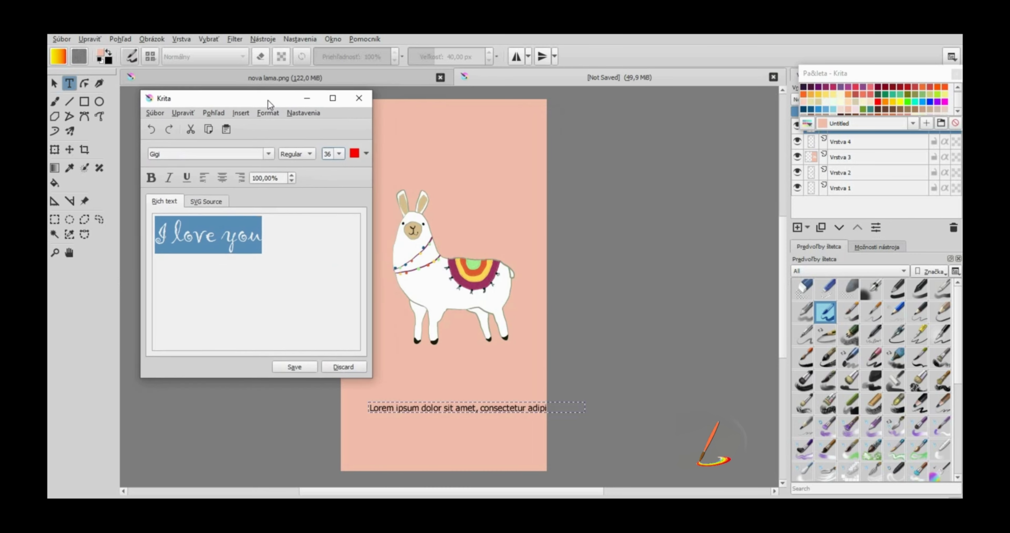
pyautogui.click(289, 368)
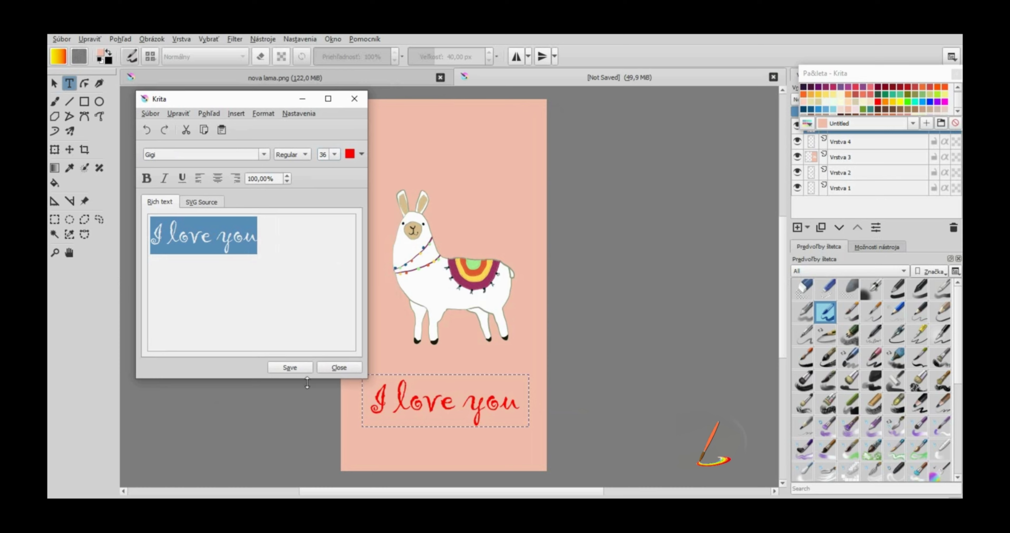
pyautogui.click(341, 369)
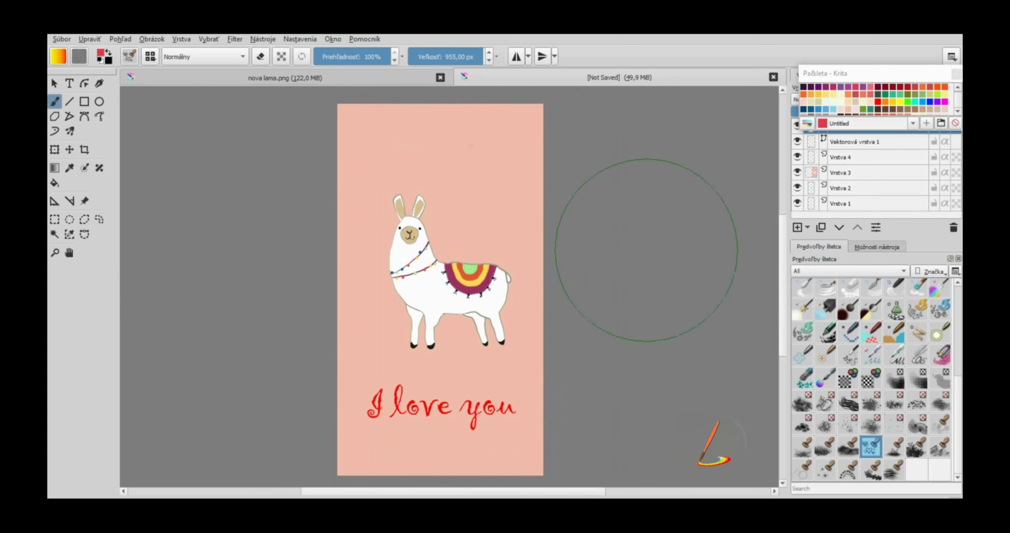
# Set the heart brush to 1000 px, choose red, and stamp hearts above the llama
pyautogui.moveTo(464, 51); pyautogui.dragTo(491, 55)
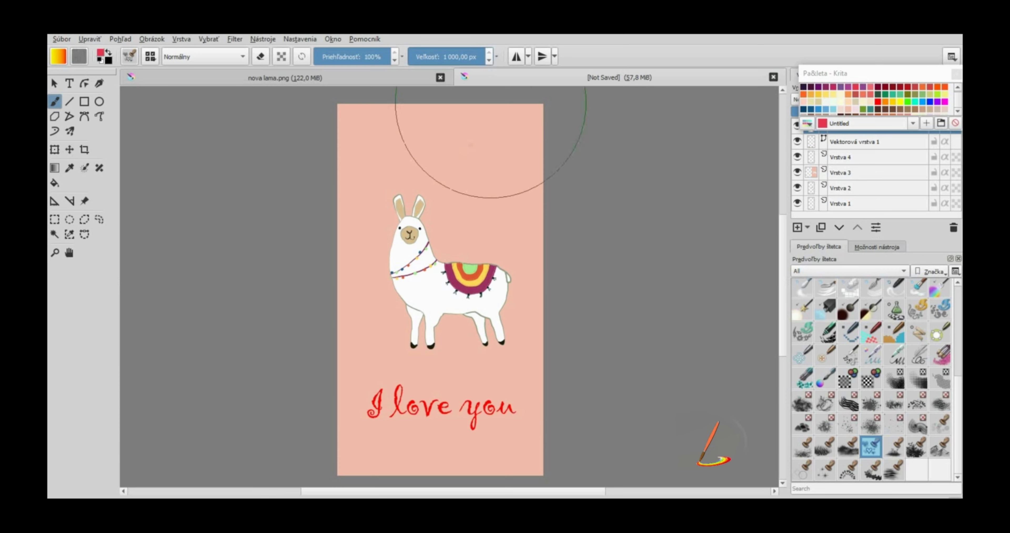
pyautogui.click(477, 185)
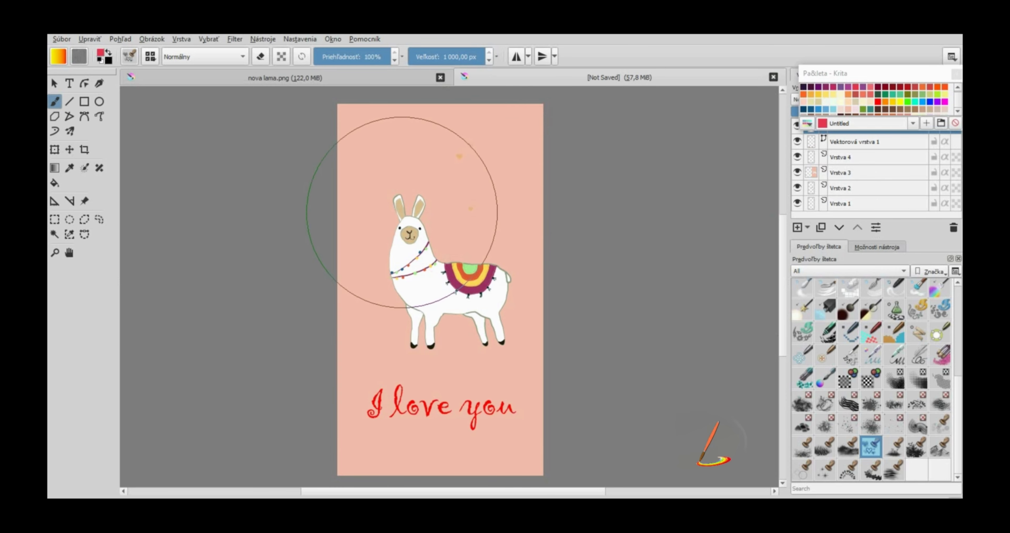
pyautogui.click(880, 103)
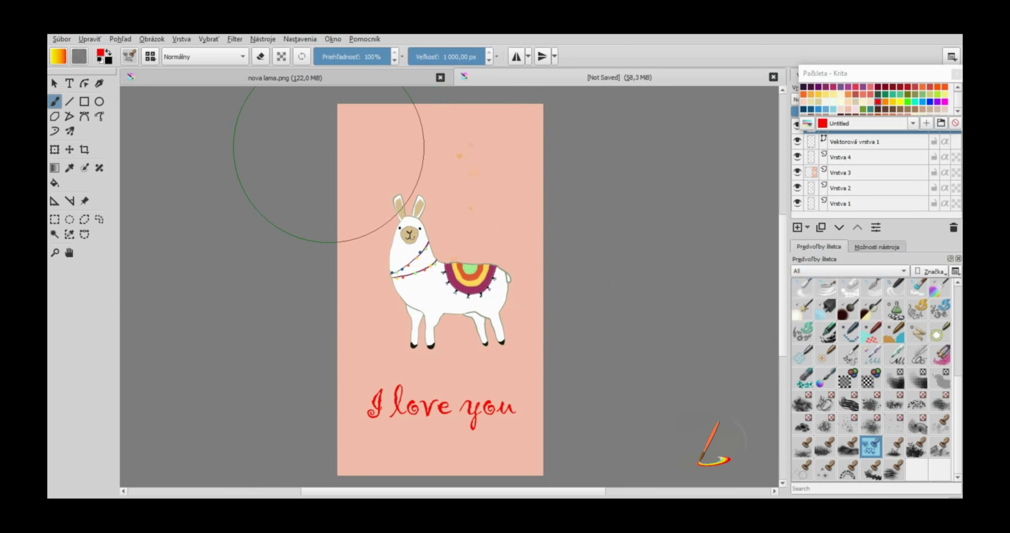
pyautogui.click(349, 157)
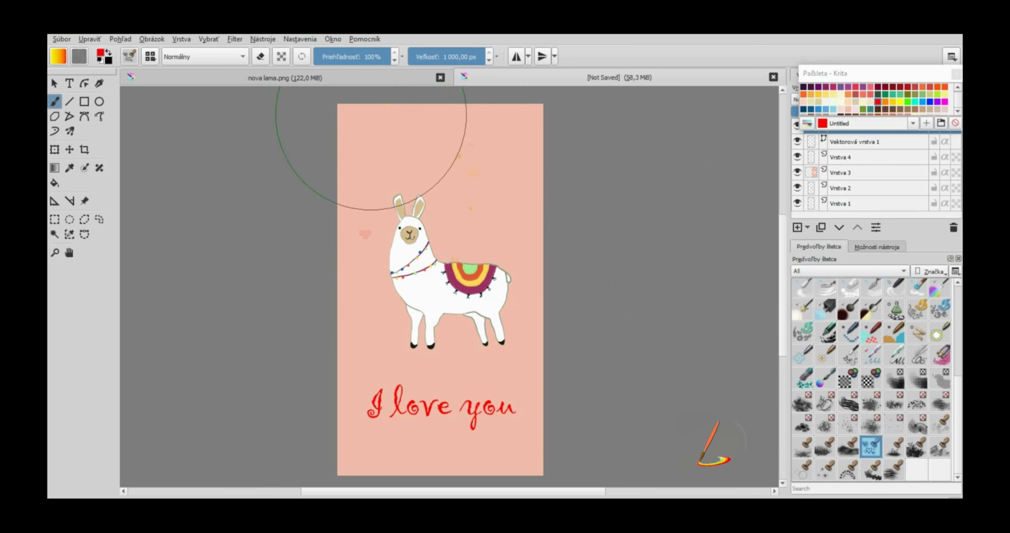
pyautogui.click(369, 122)
pyautogui.moveTo(396, 167); pyautogui.dragTo(435, 172)
# Scatter more hearts around the llama, the upper right and the 'I love you' text
pyautogui.click(497, 147)
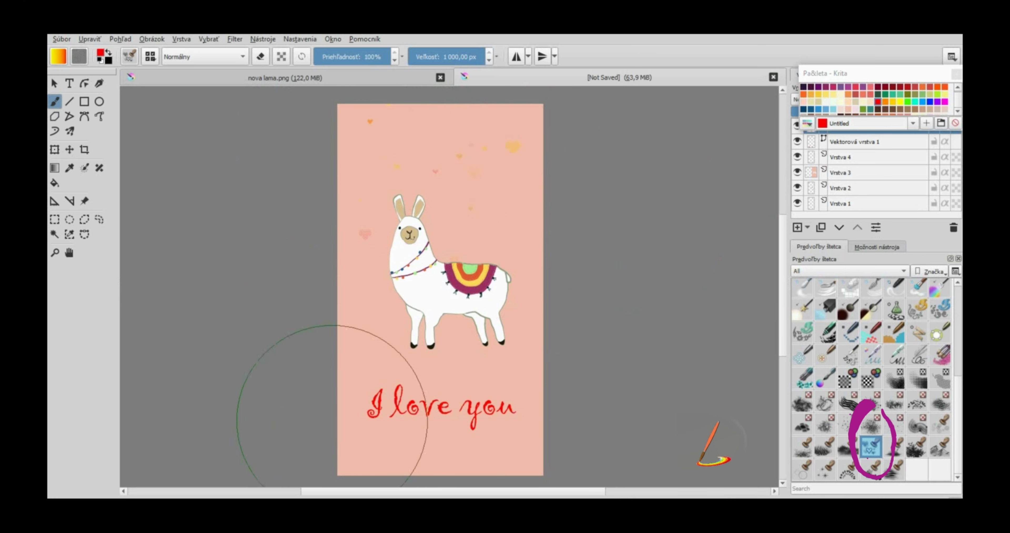
pyautogui.click(415, 399)
pyautogui.click(450, 434)
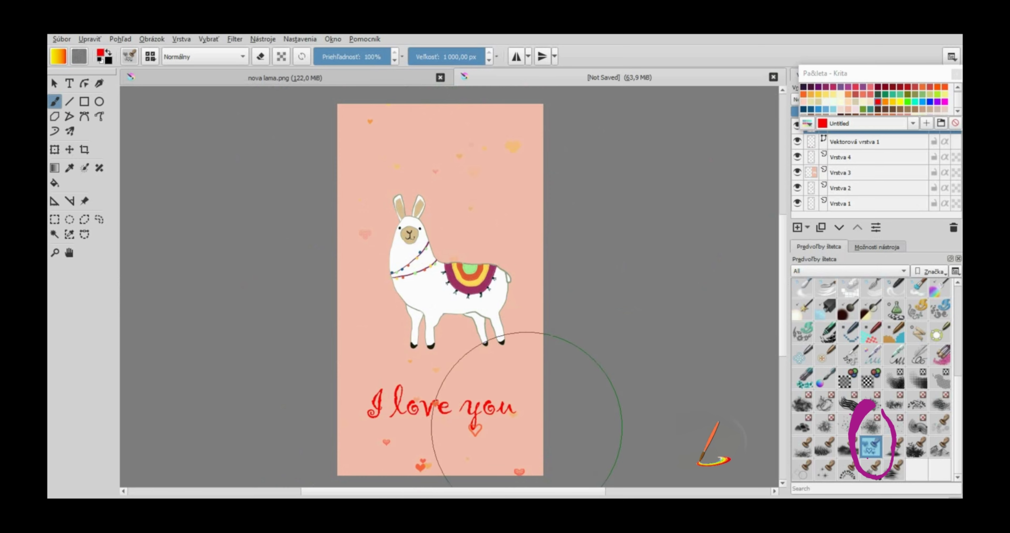
pyautogui.click(306, 286)
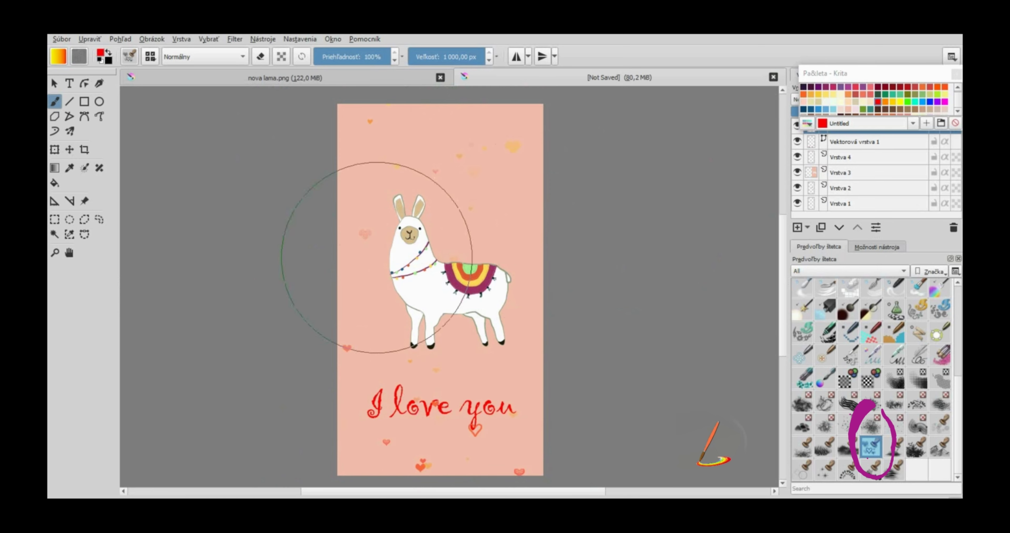
pyautogui.click(488, 175)
pyautogui.click(518, 172)
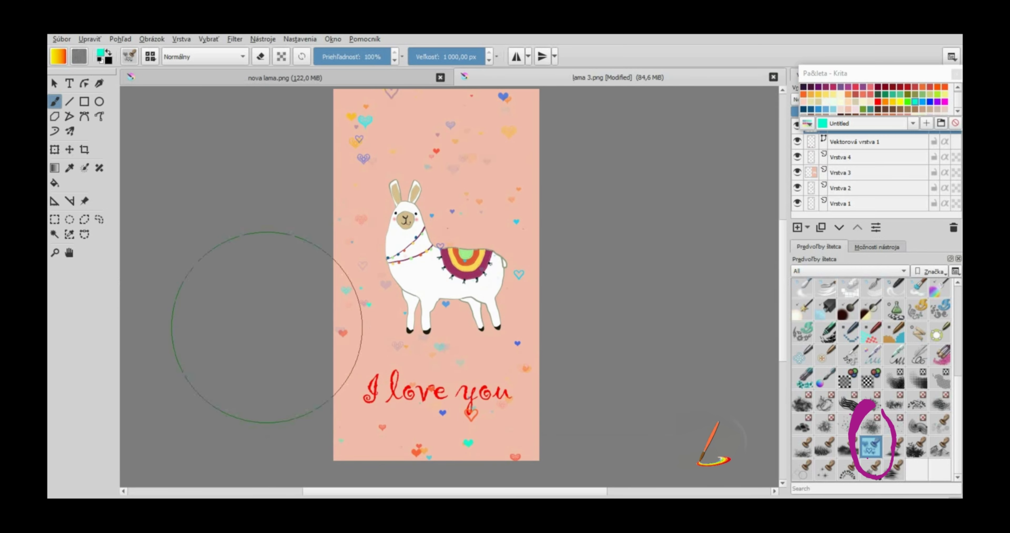
pyautogui.click(62, 39)
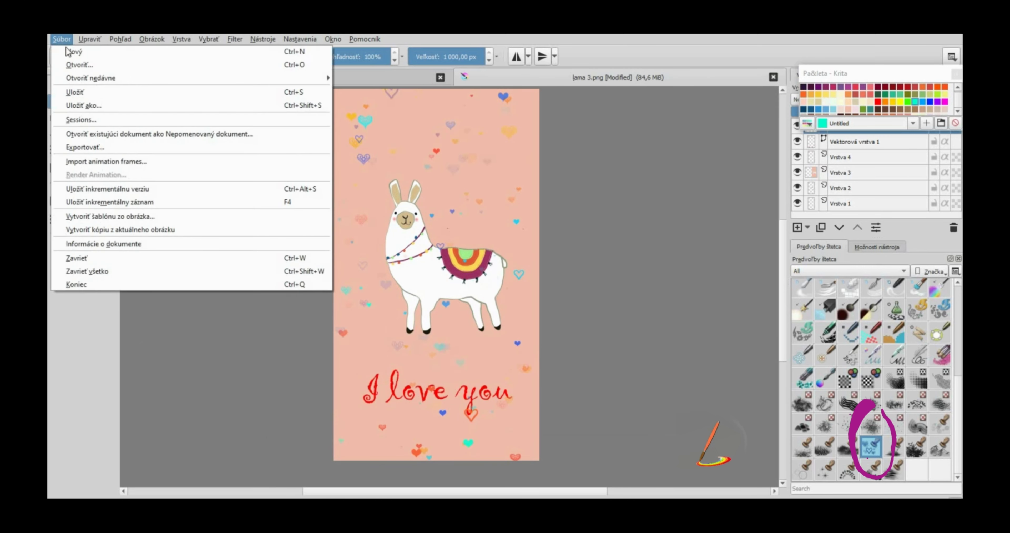
# Save the card as lama 3.png, overwriting the existing file and accepting the PNG options
pyautogui.click(89, 106)
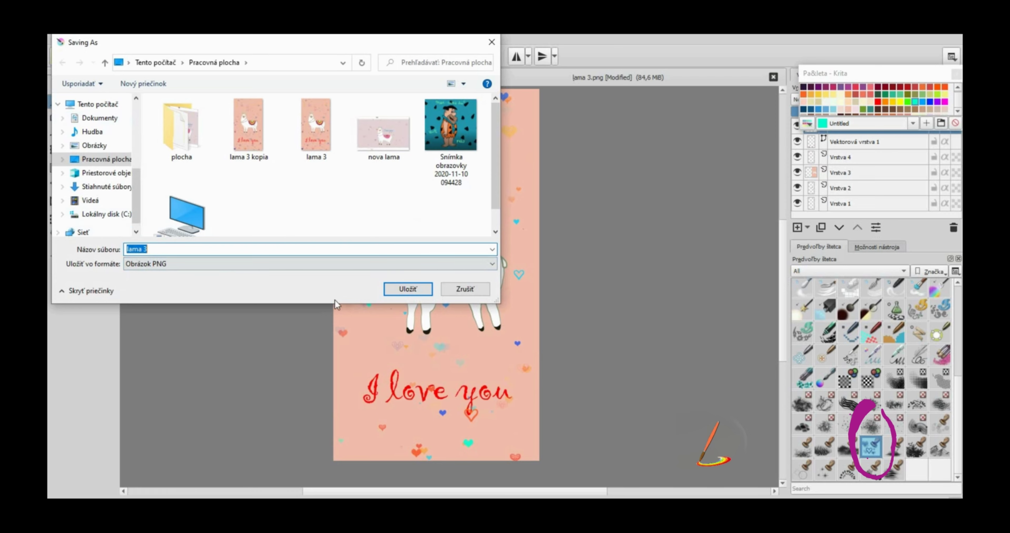
pyautogui.click(407, 290)
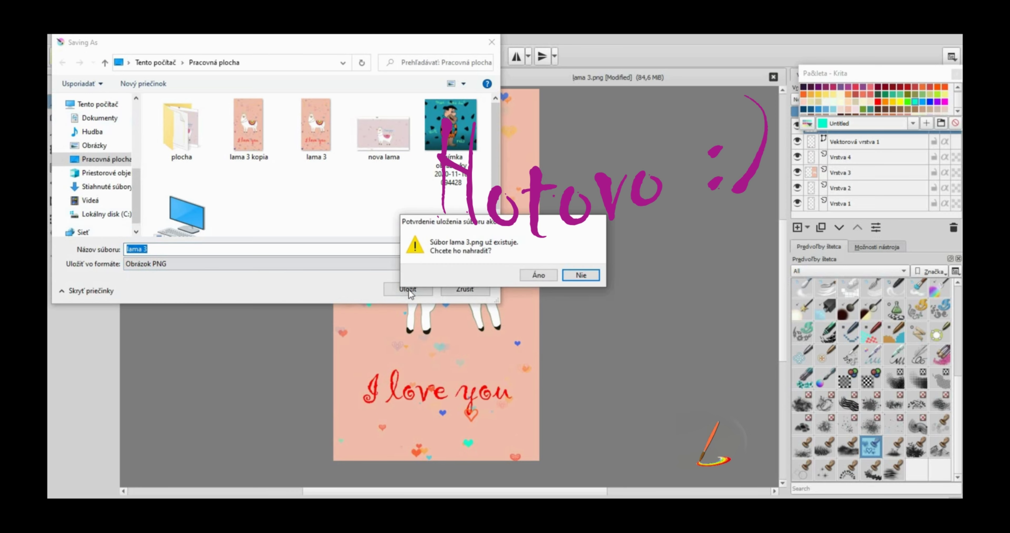
pyautogui.click(539, 275)
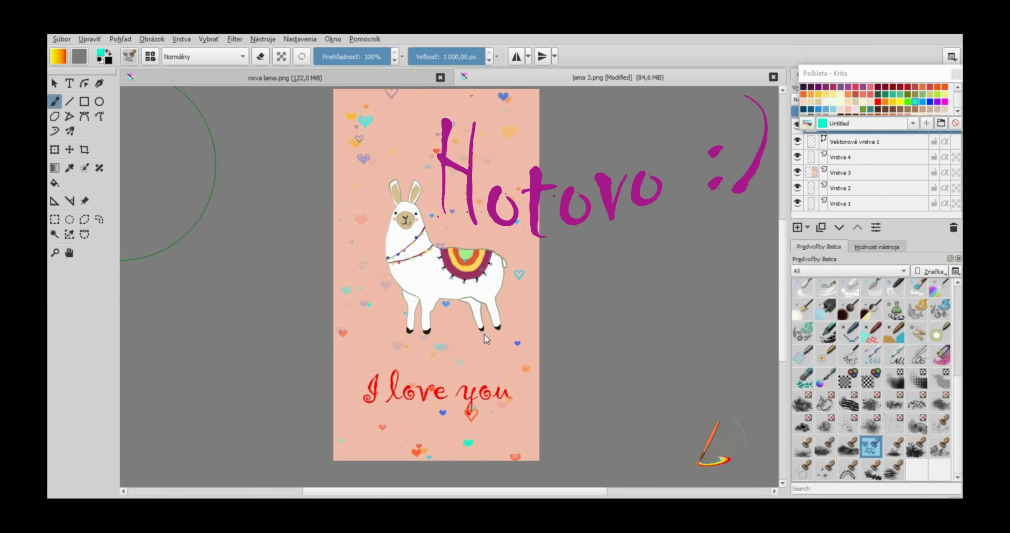
pyautogui.click(684, 449)
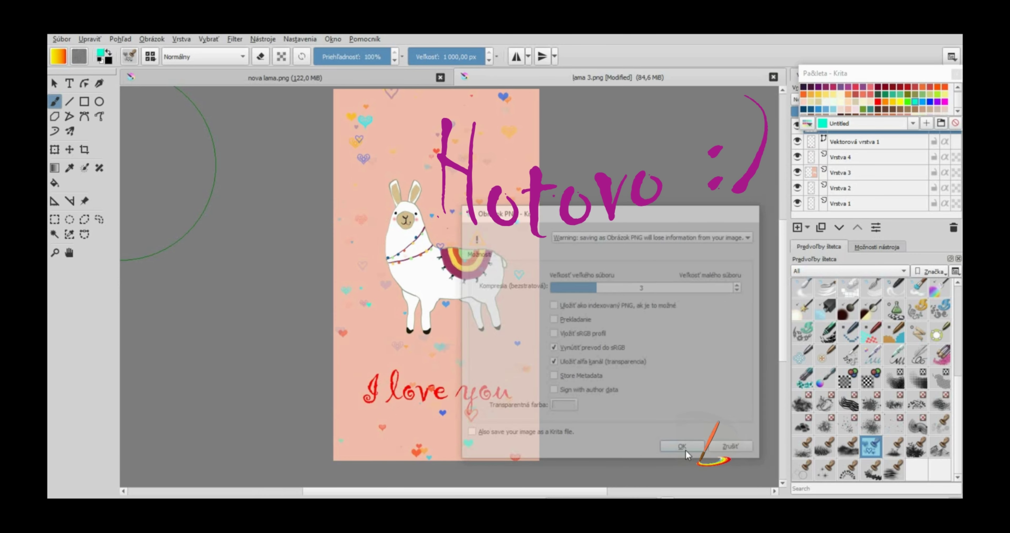